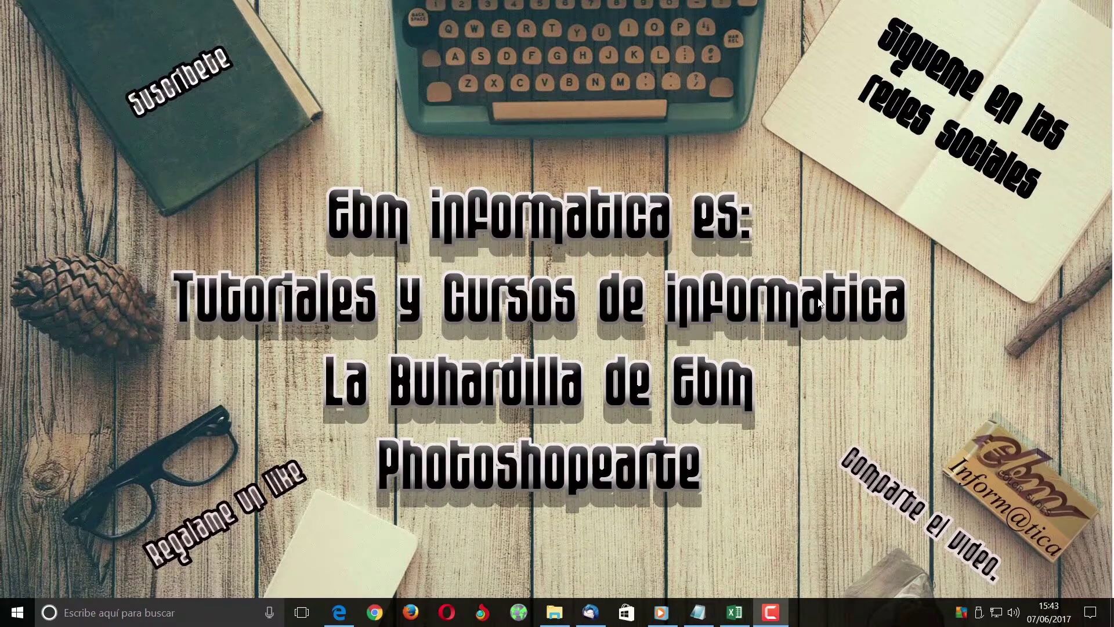
Bring up the Libro1 Excel workbook from the taskbar.
click(734, 612)
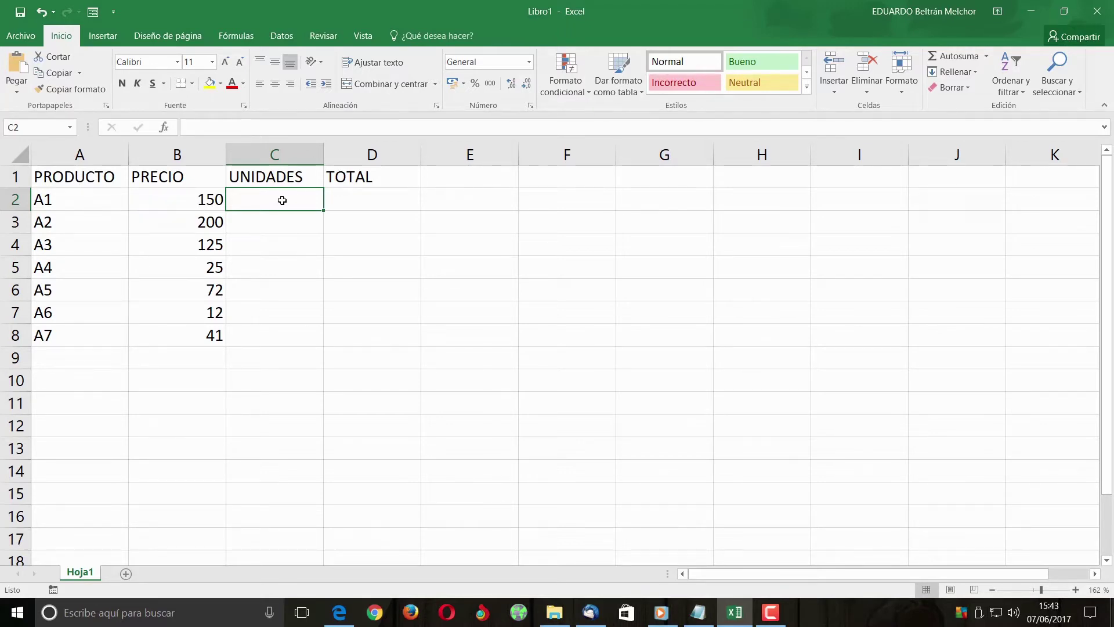
Enter 2 units in C2 and the formula =B2*C2 in D2, giving 300.
text(2)
key(Tab)
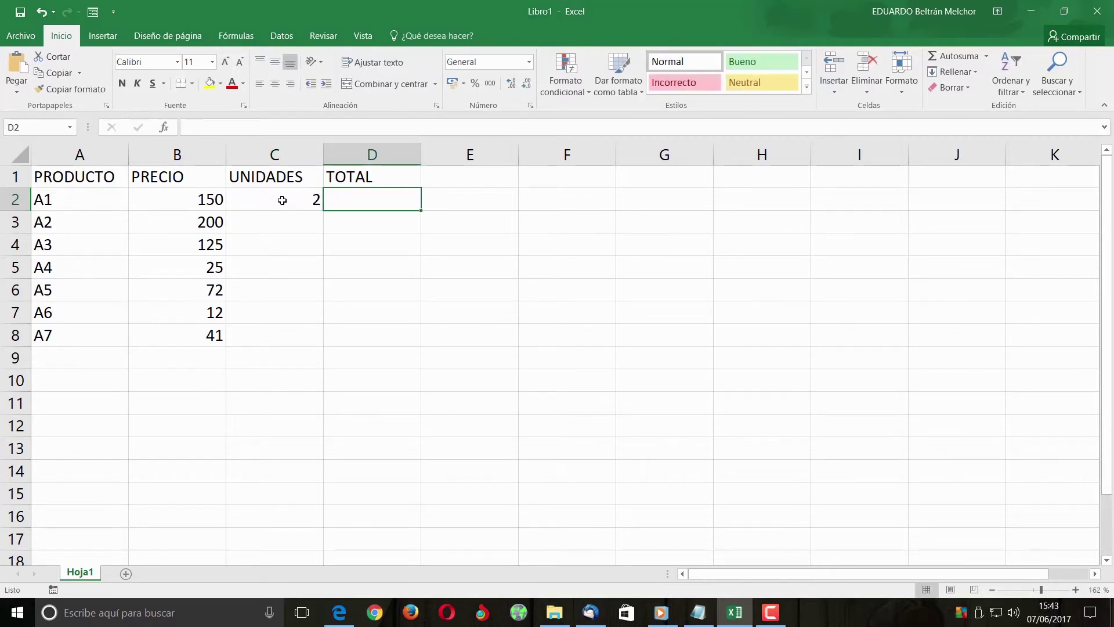
text(=)
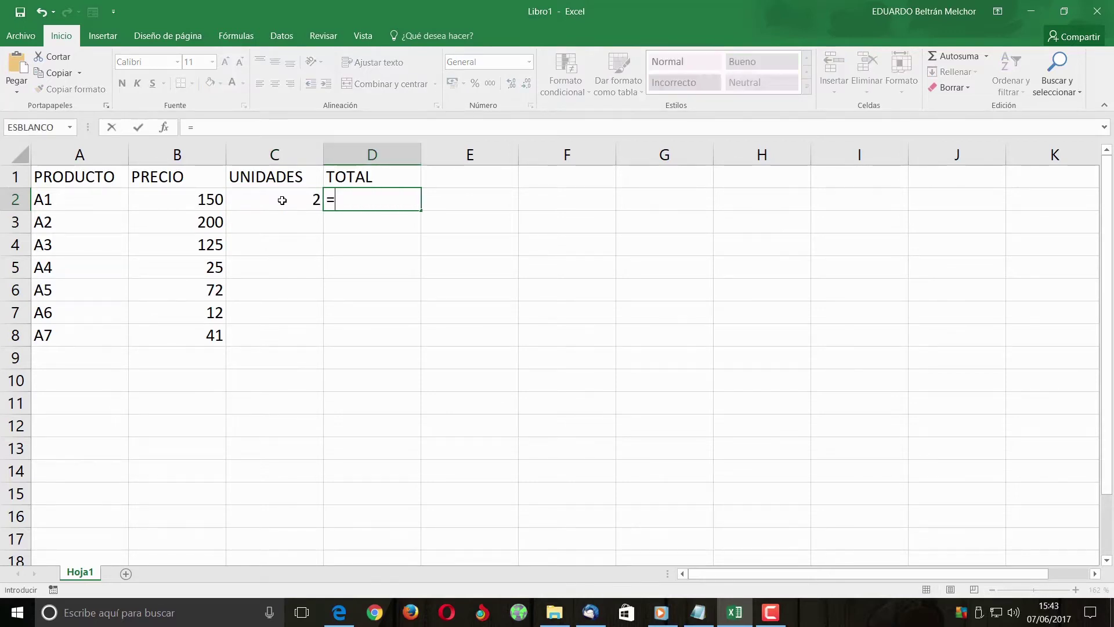
click(206, 201)
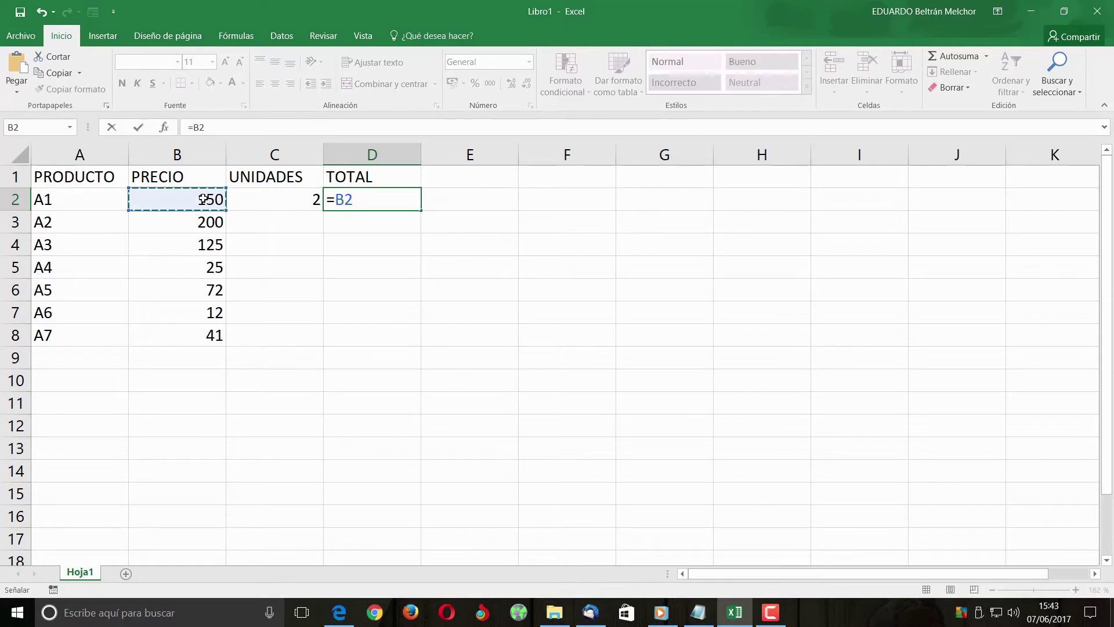
text(*)
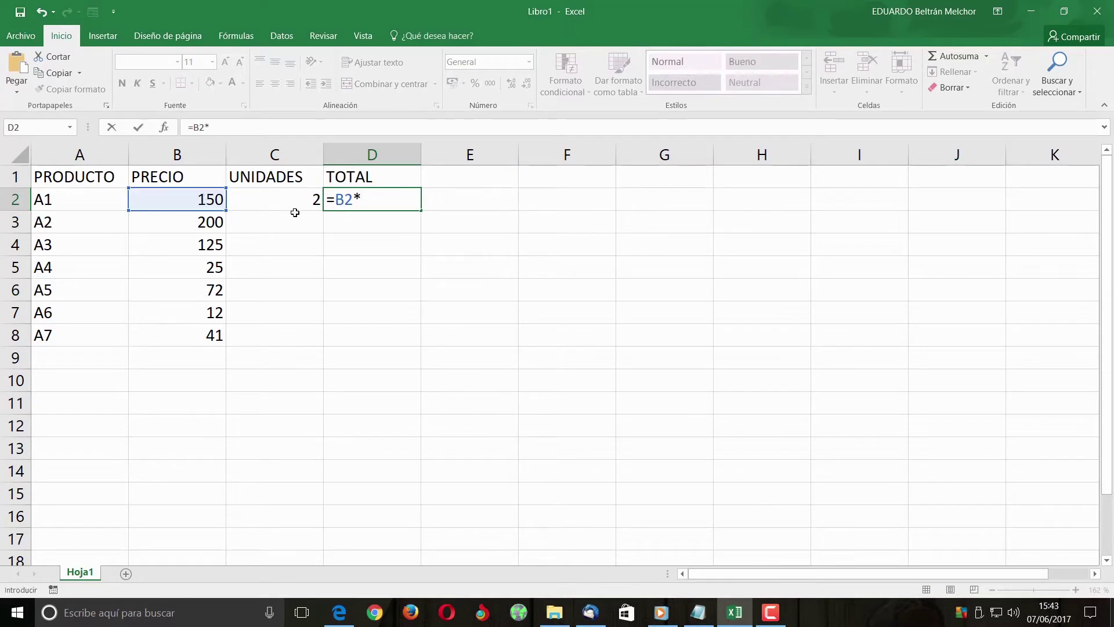
click(292, 191)
key(Return)
key(Up)
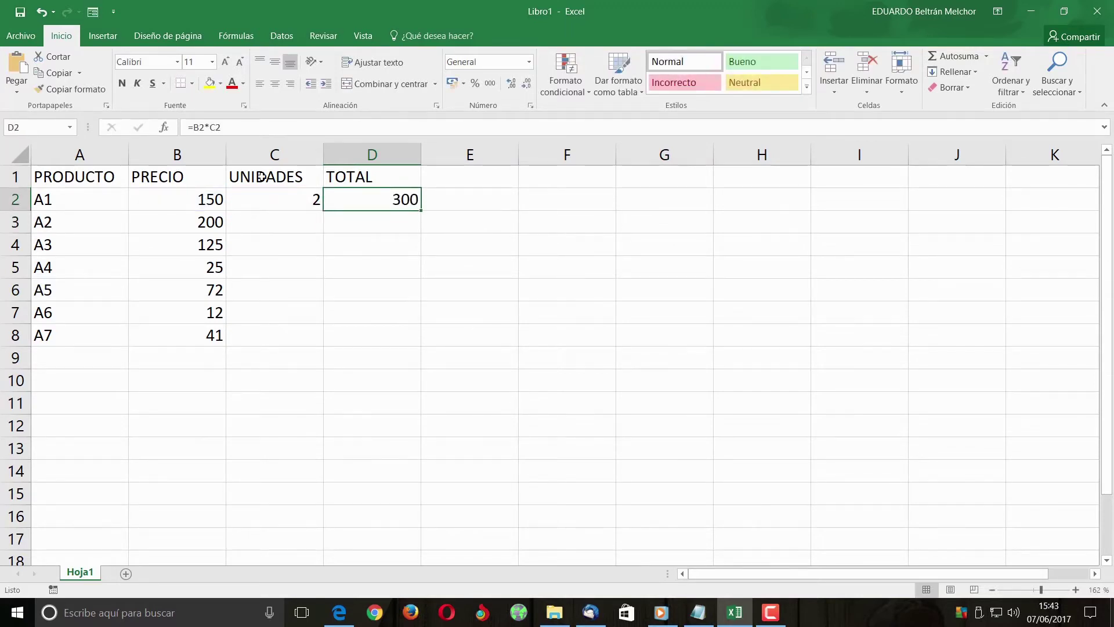
Fill the total formula down to D8, then clear D2:D8.
drag(423, 210, 405, 344)
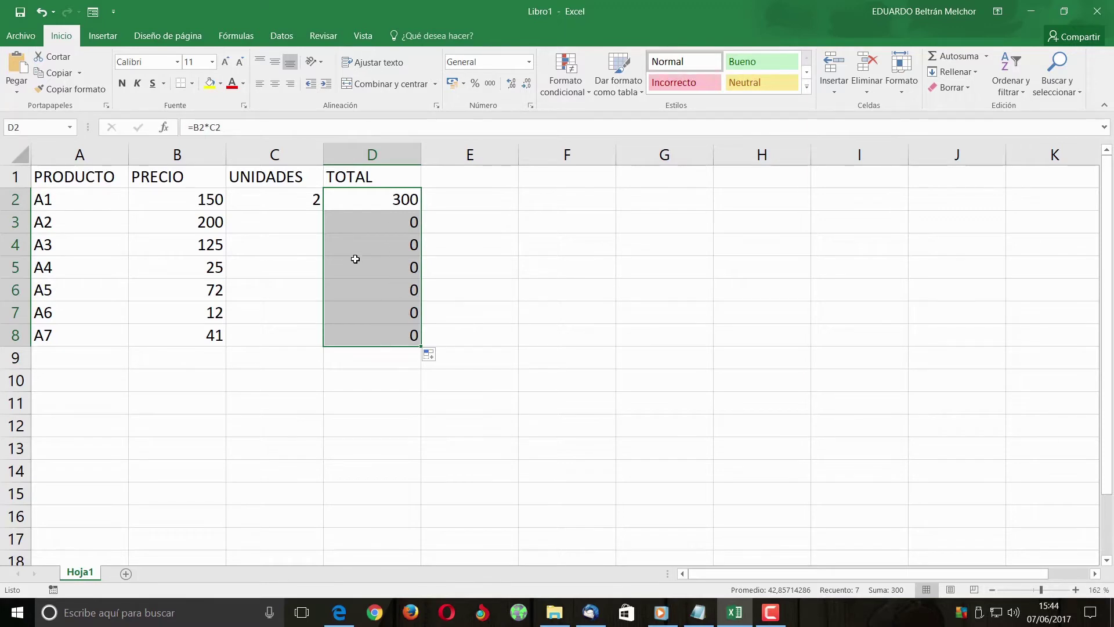
drag(385, 197, 400, 330)
key(Delete)
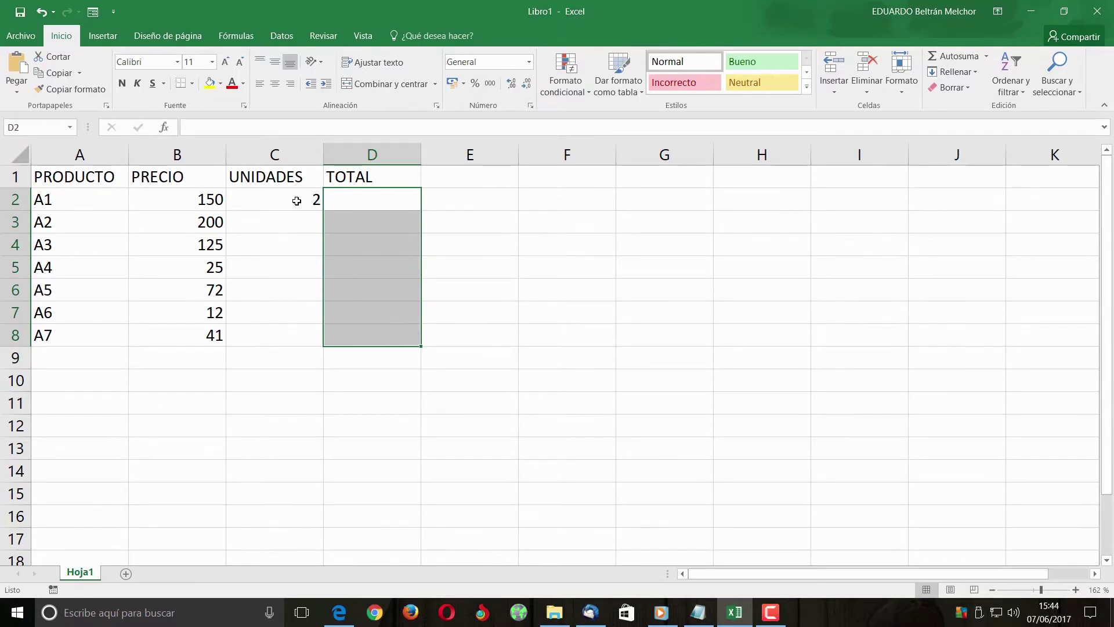
Enter 5 units for A2 in C3 and 4 units for A3 in C4.
click(296, 236)
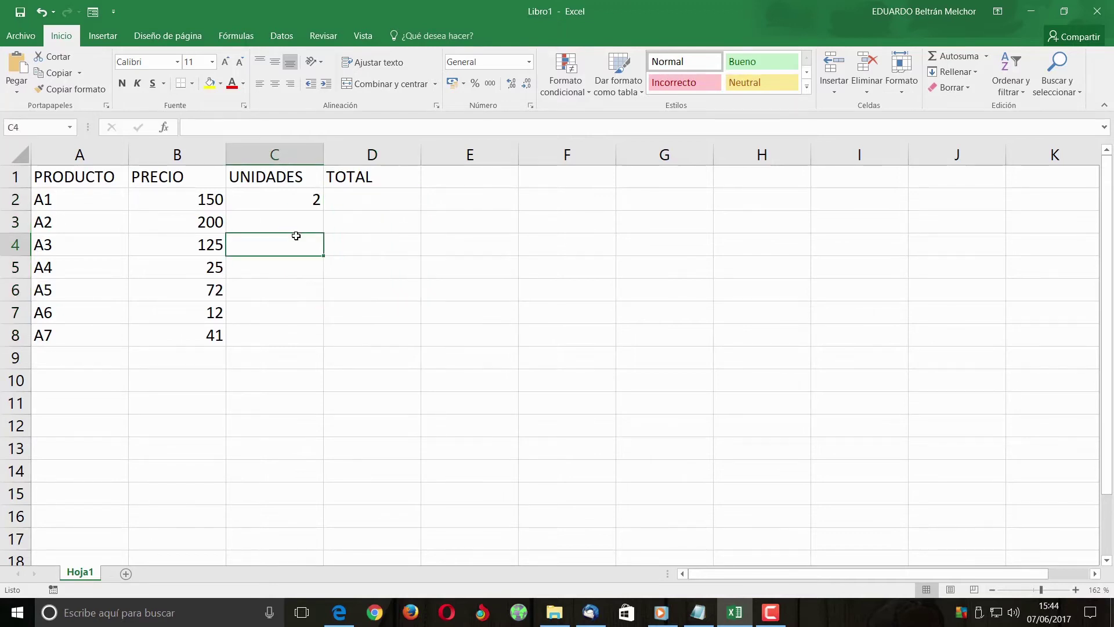
click(295, 218)
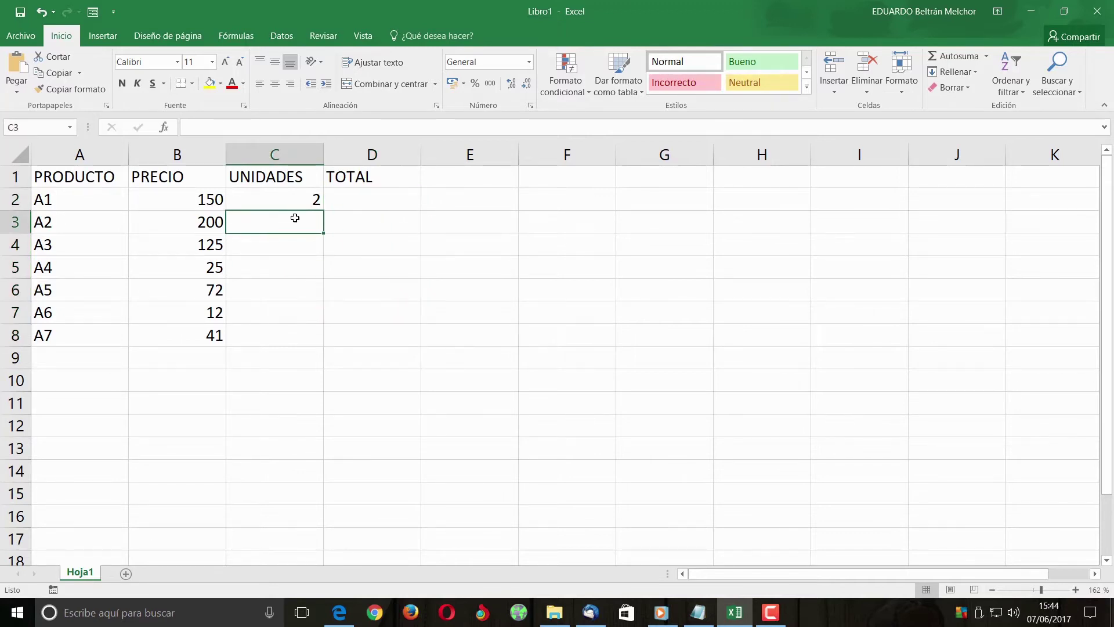
text(5)
key(Return)
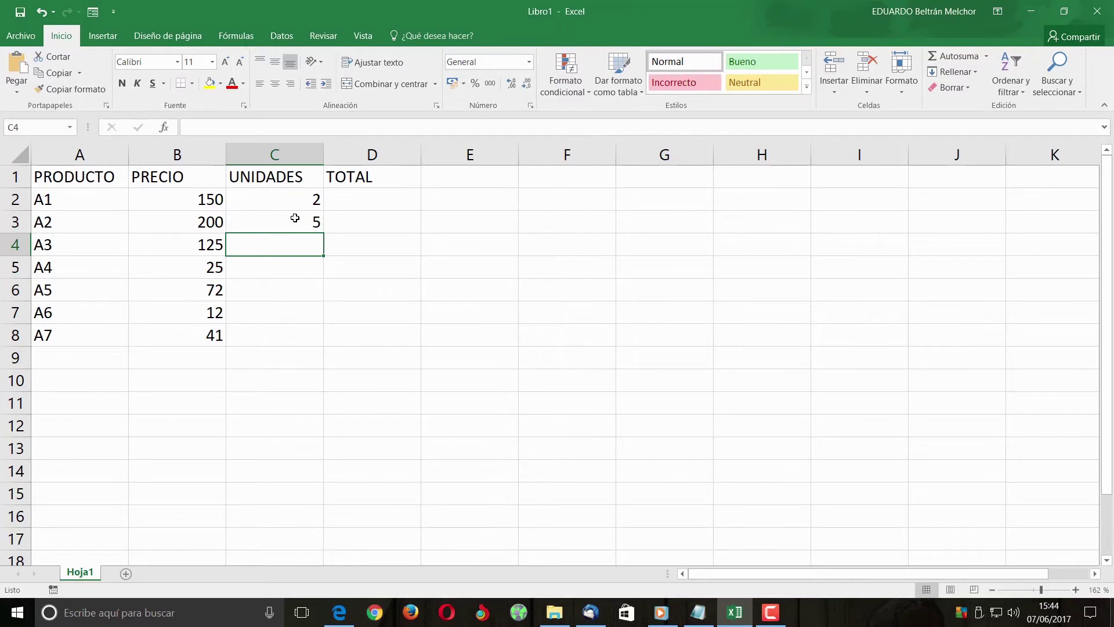
text(4)
key(Tab)
Begin a new formula in D2 through the Insertar función dialog.
key(Up)
key(Up)
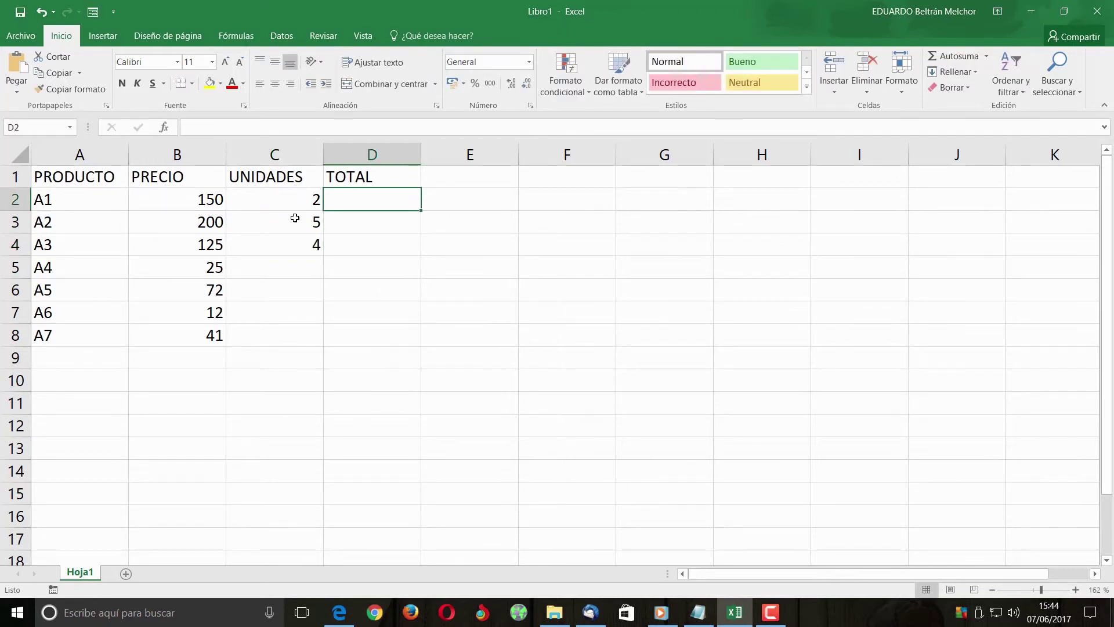
text(=)
click(170, 127)
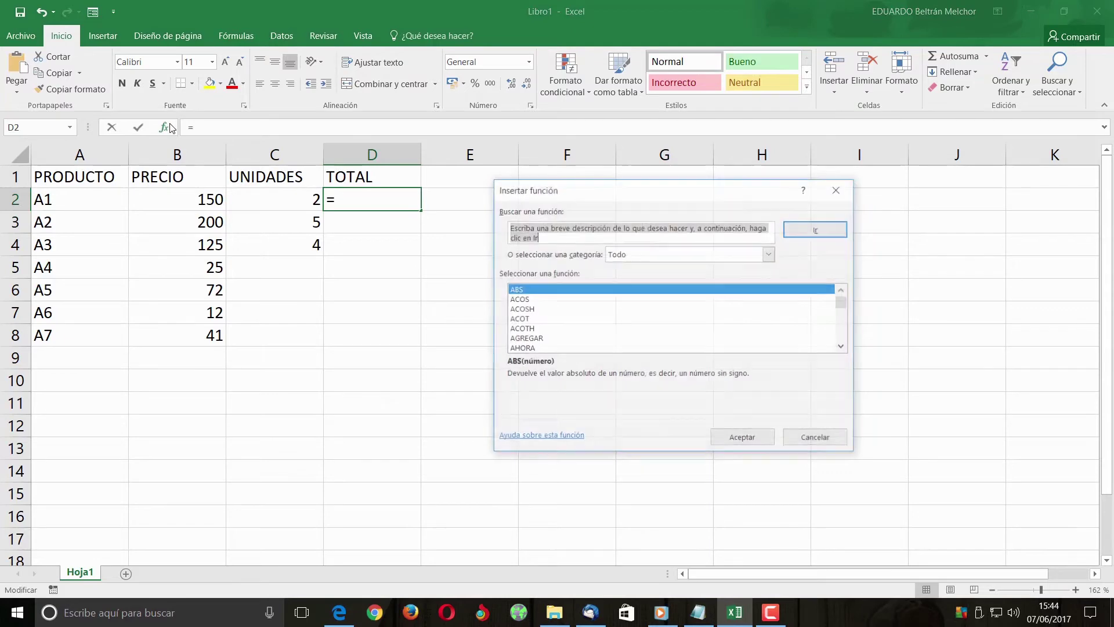
Choose the SI function from the recently used functions list.
click(721, 256)
click(704, 267)
click(525, 300)
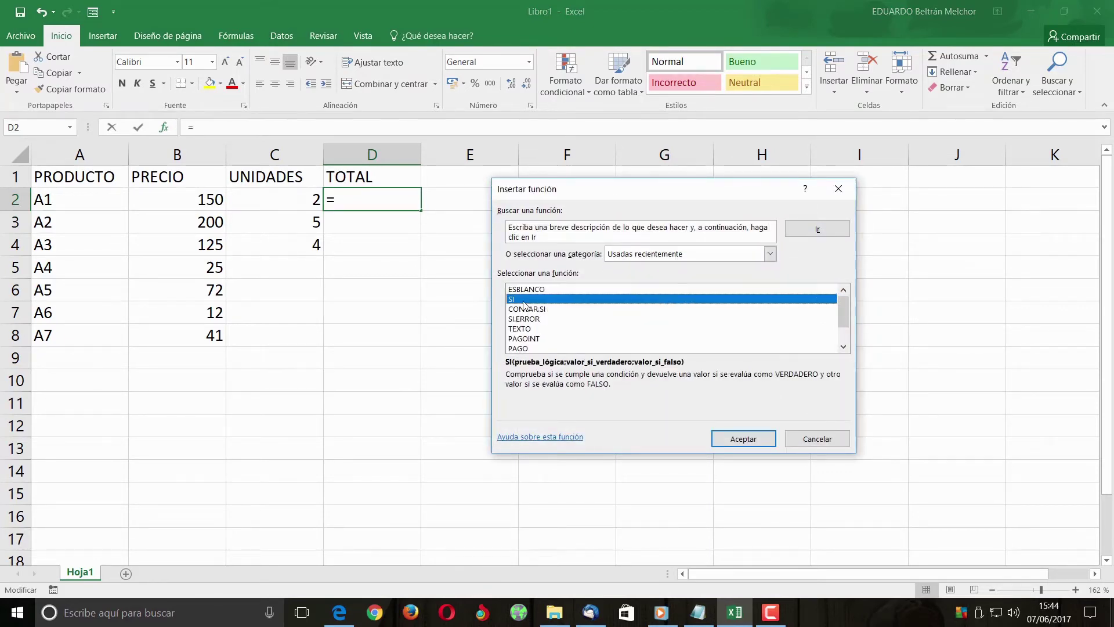
click(743, 438)
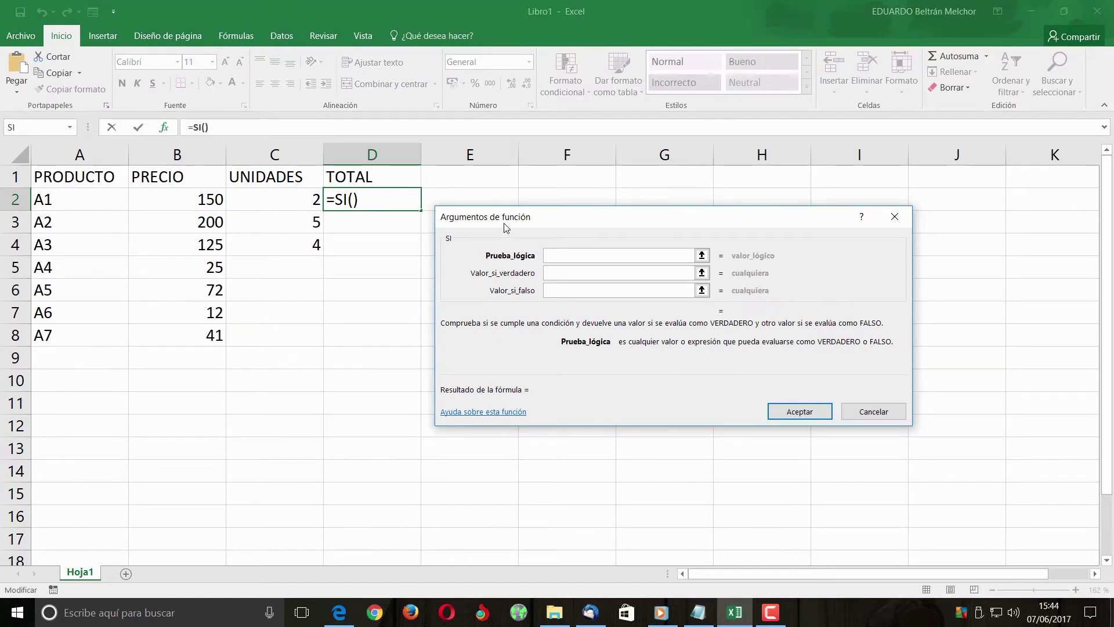
Nest ESBLANCO(C2) as SI's logical test.
click(70, 129)
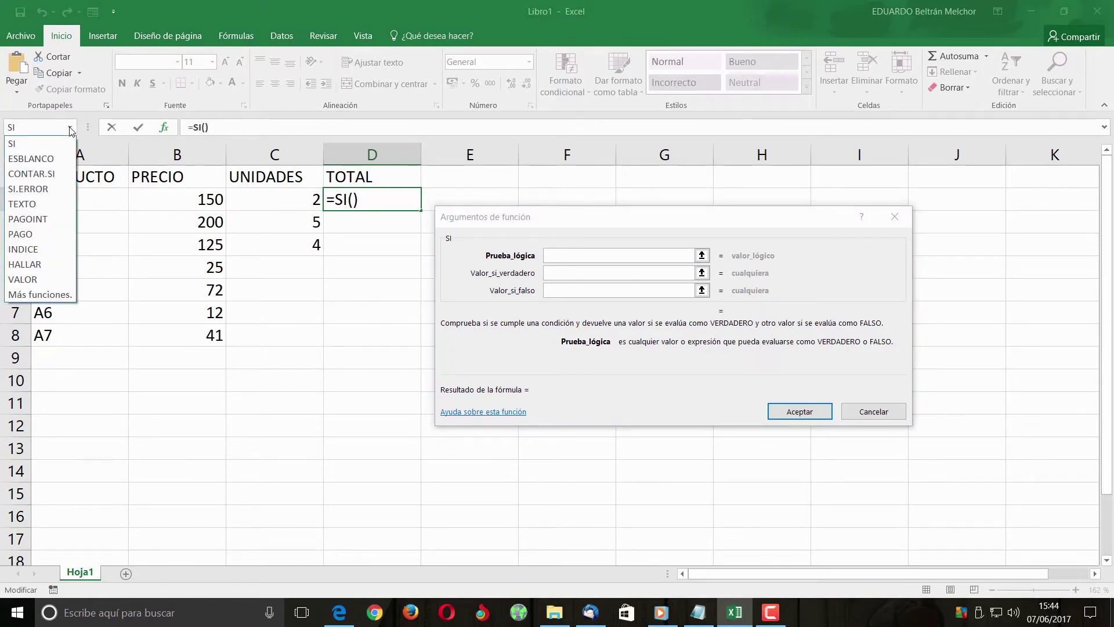
click(41, 160)
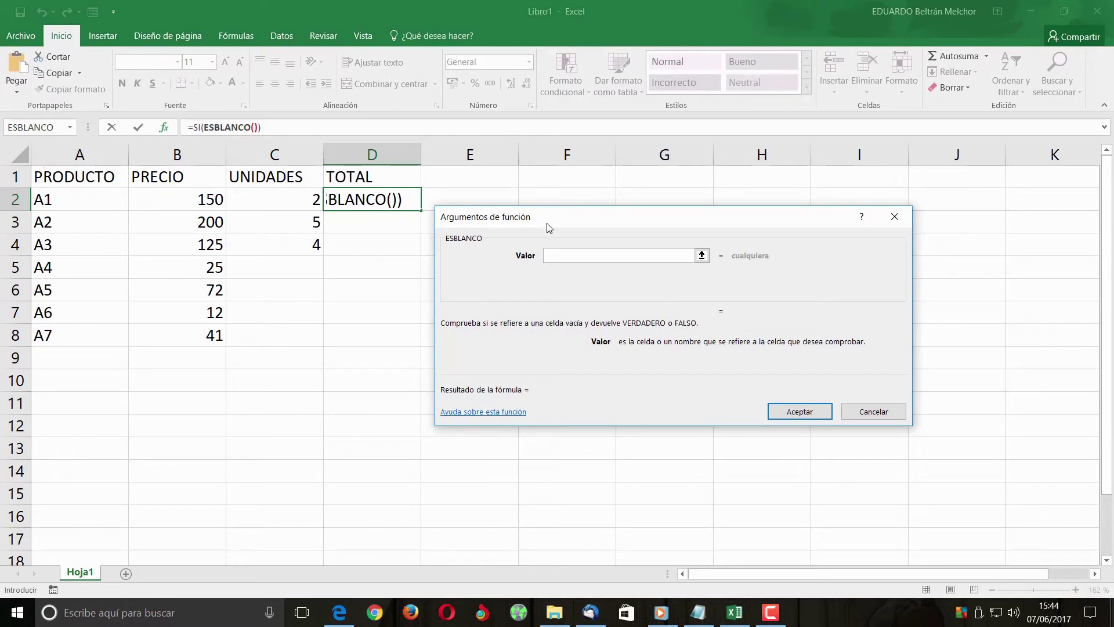
click(563, 255)
click(285, 199)
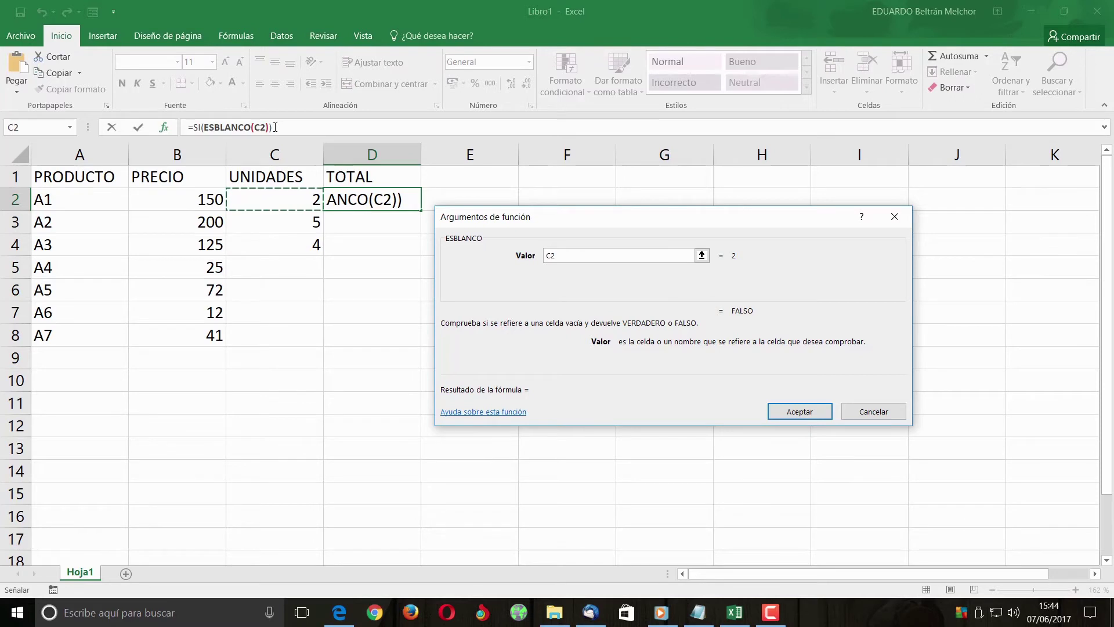
click(278, 126)
click(563, 275)
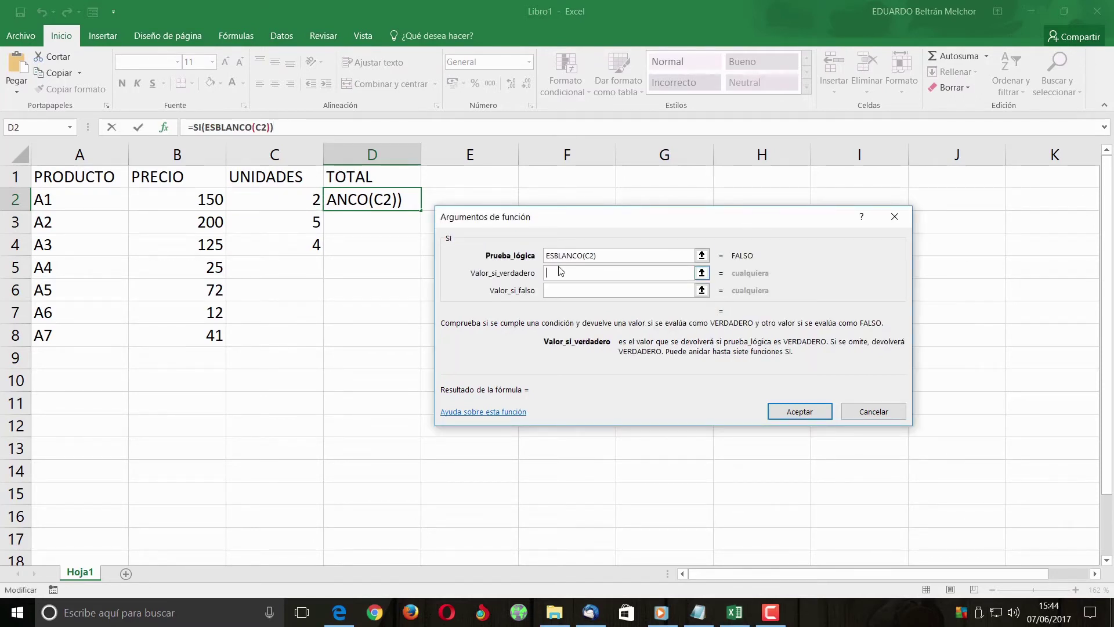
Set SI's true value to " " and false value to B2*C2, and accept the formula.
text(")
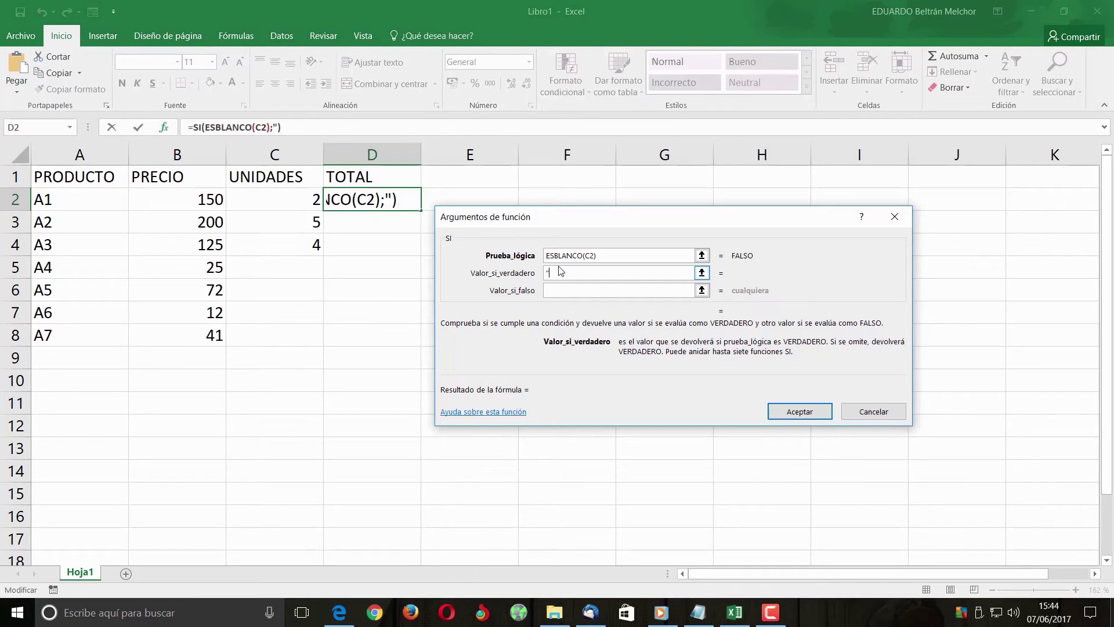
text( ")
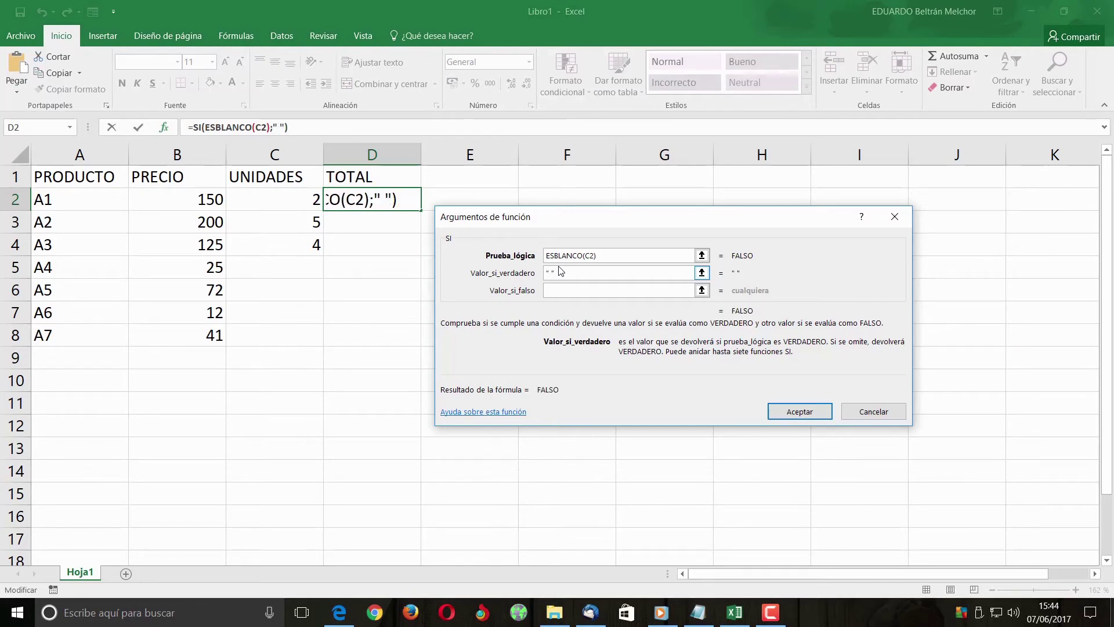
click(568, 292)
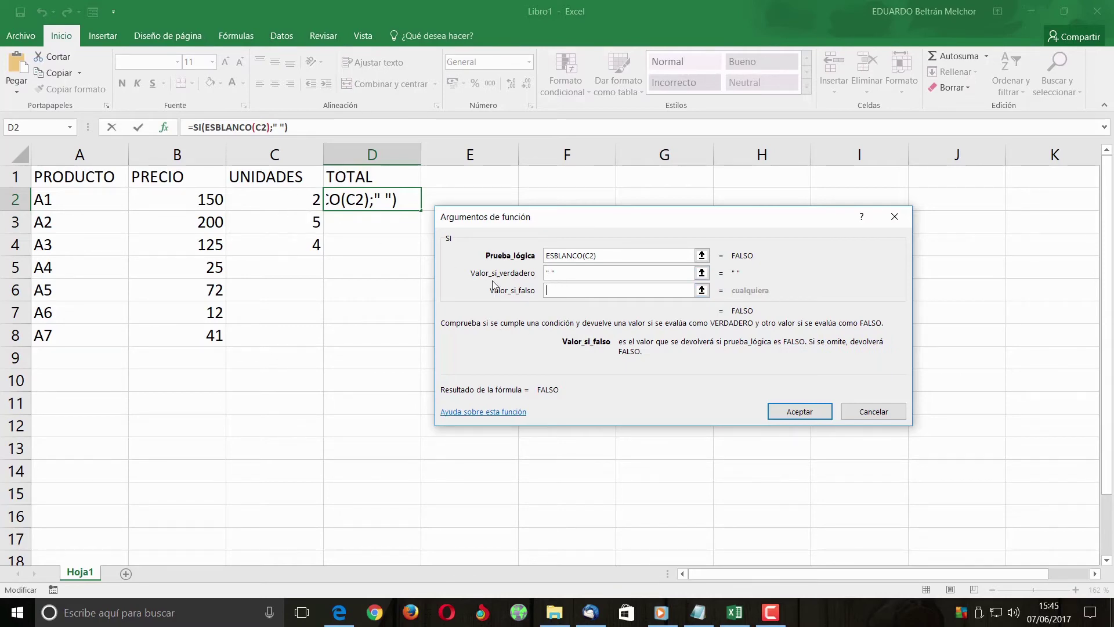
click(197, 199)
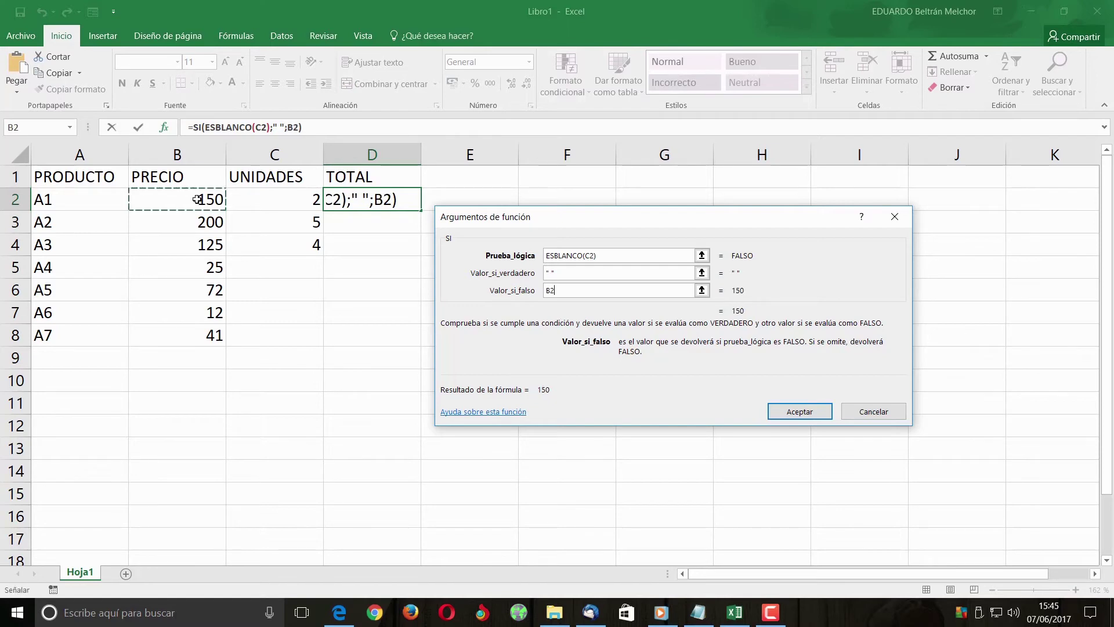
text(*)
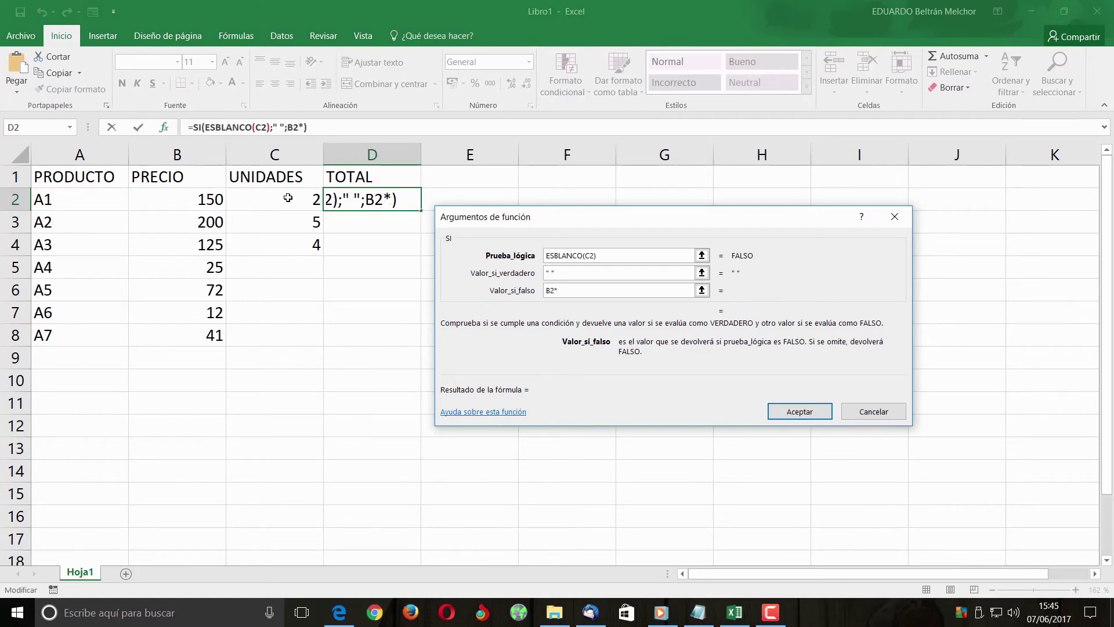
click(270, 200)
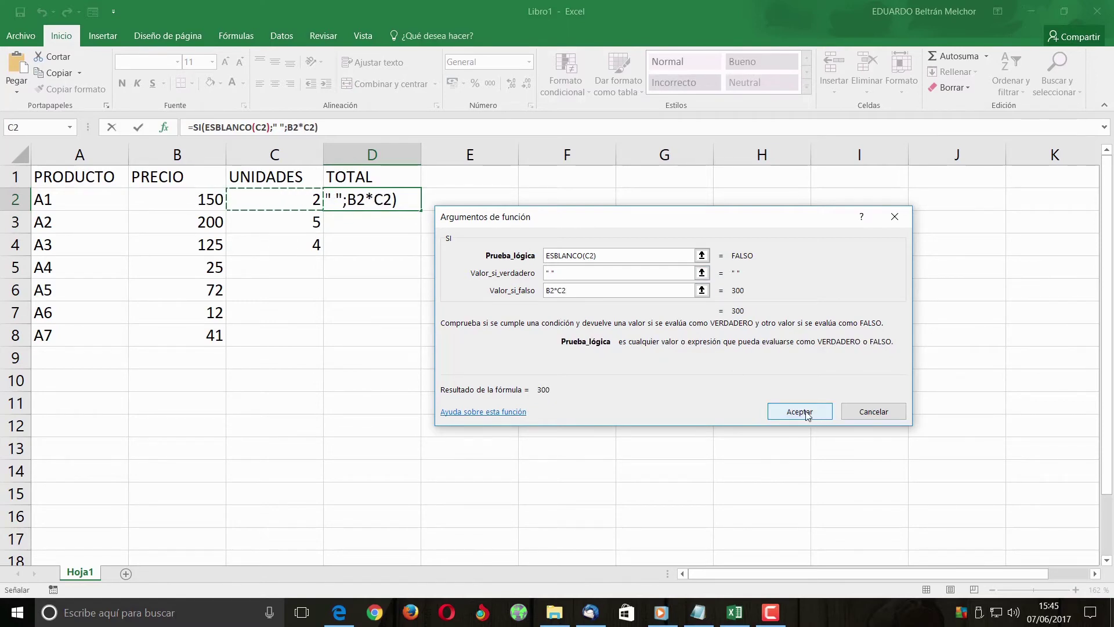
click(799, 411)
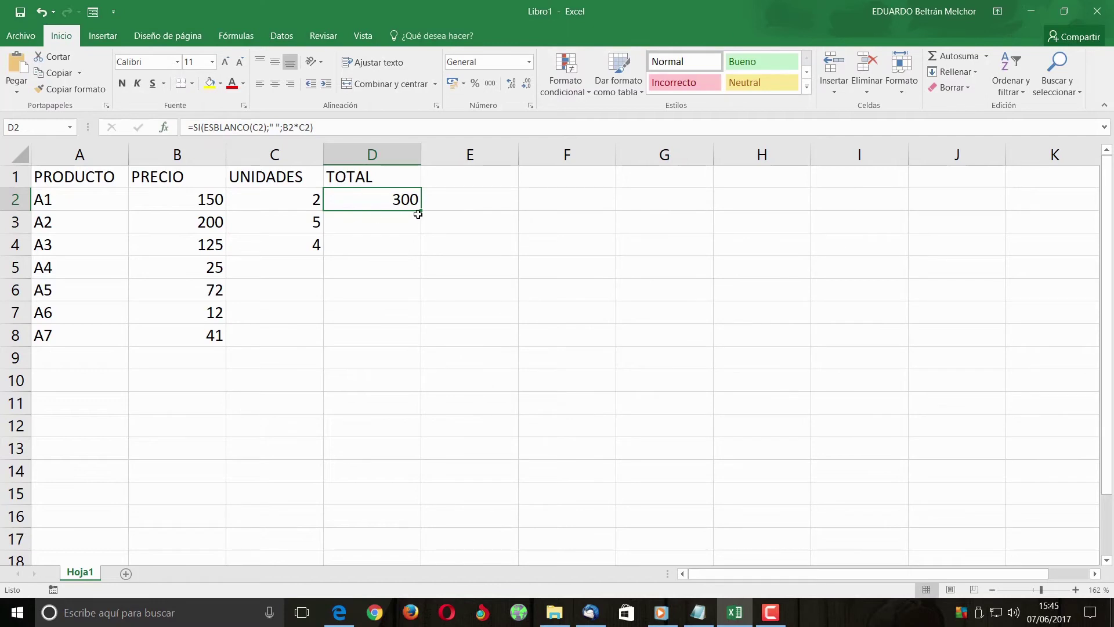
Copy the SI formula down through D8 and check the copied formulas in D5–D8.
drag(418, 216, 421, 357)
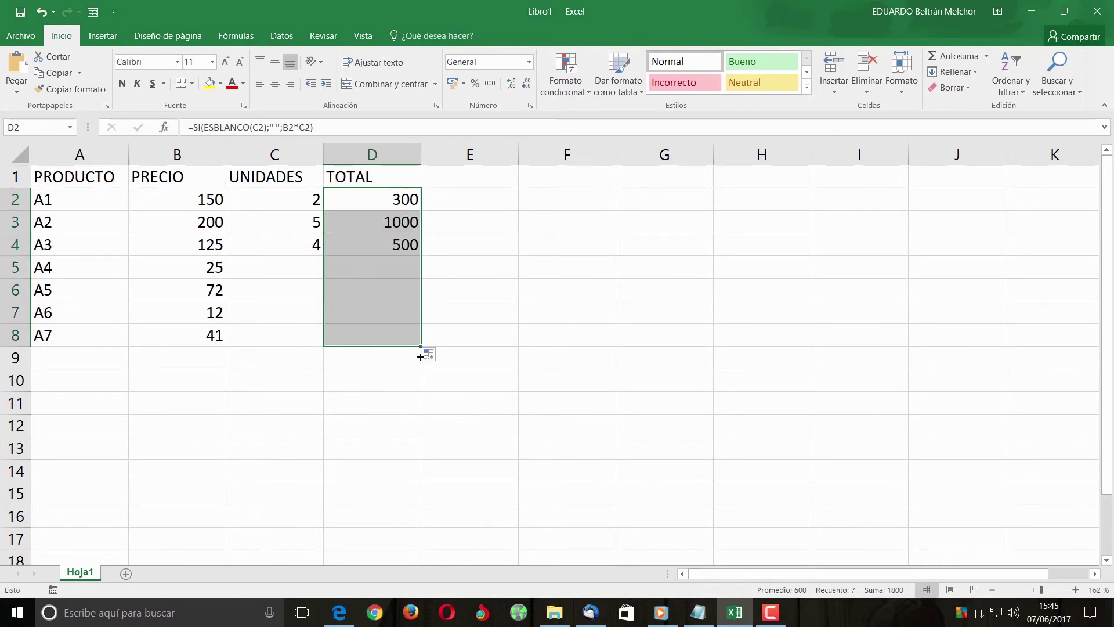
click(338, 260)
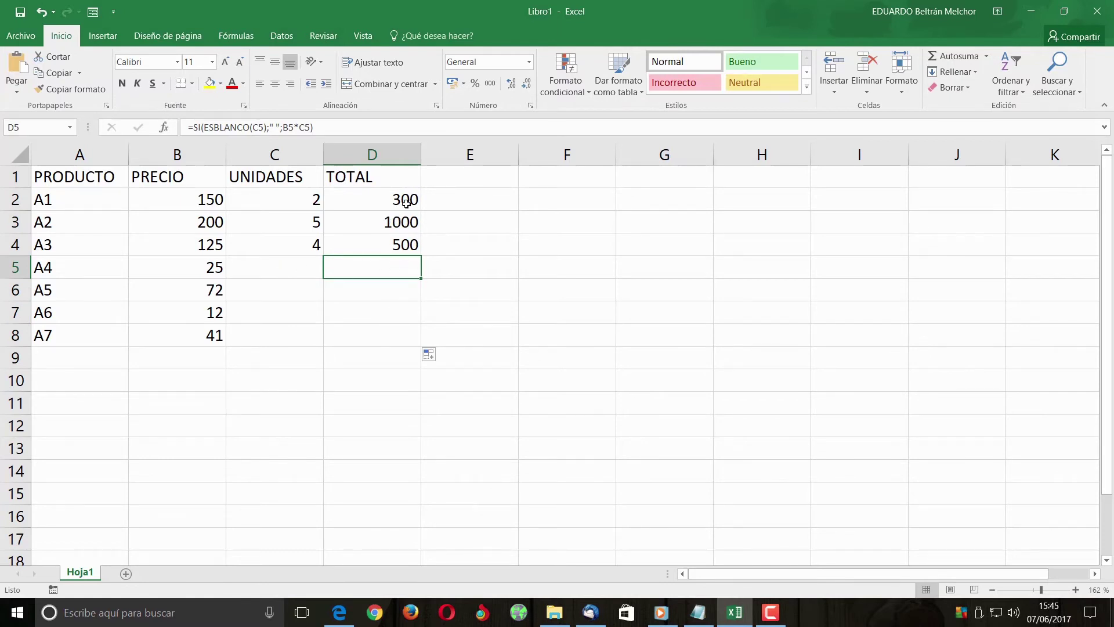
key(Down)
key(Down)
click(294, 267)
click(295, 293)
click(404, 263)
click(398, 340)
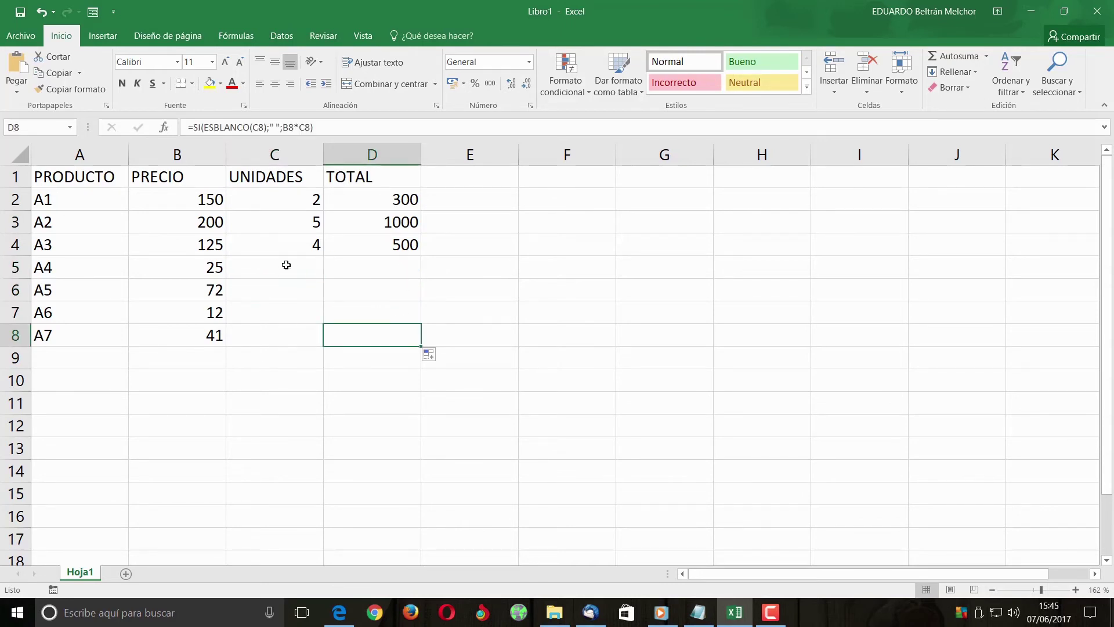
Enter 10 units for product A6 in C7.
click(286, 265)
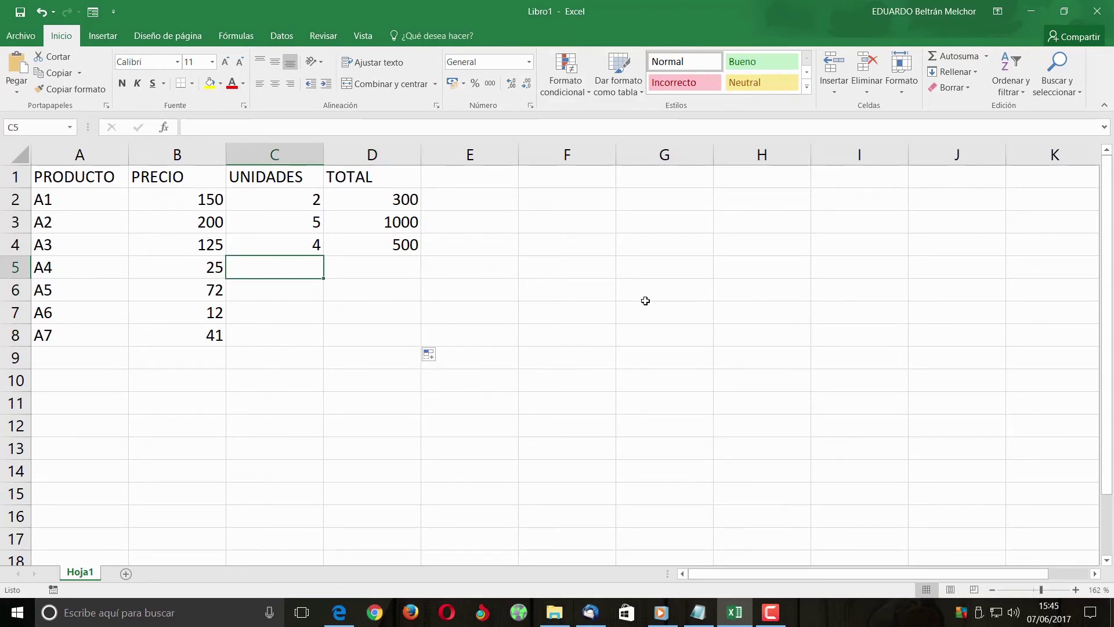
key(Down)
key(Down)
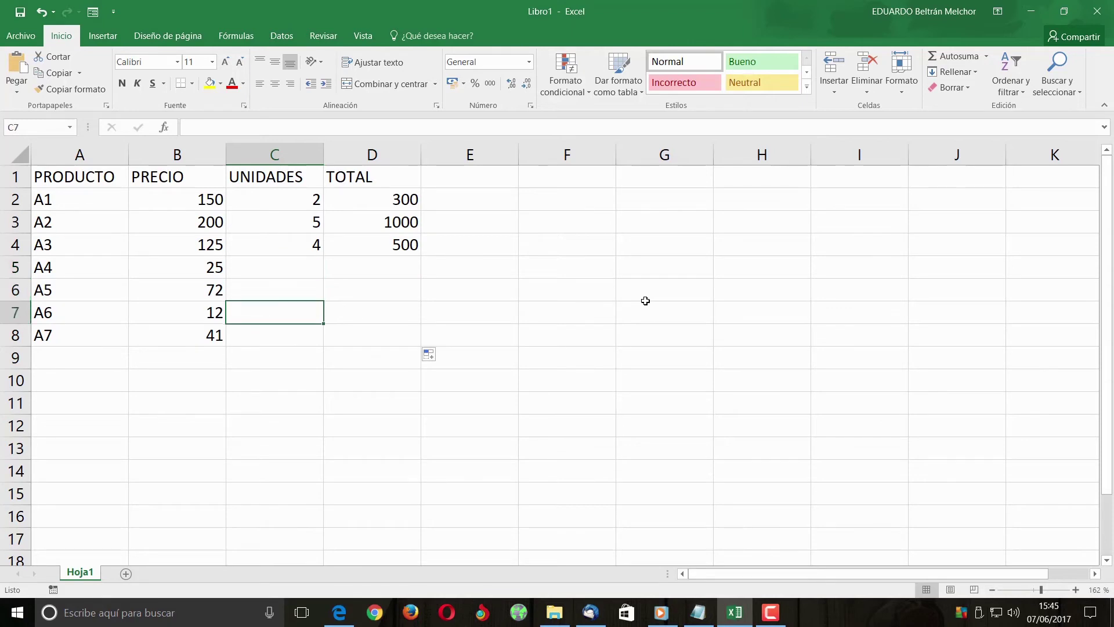
text(10)
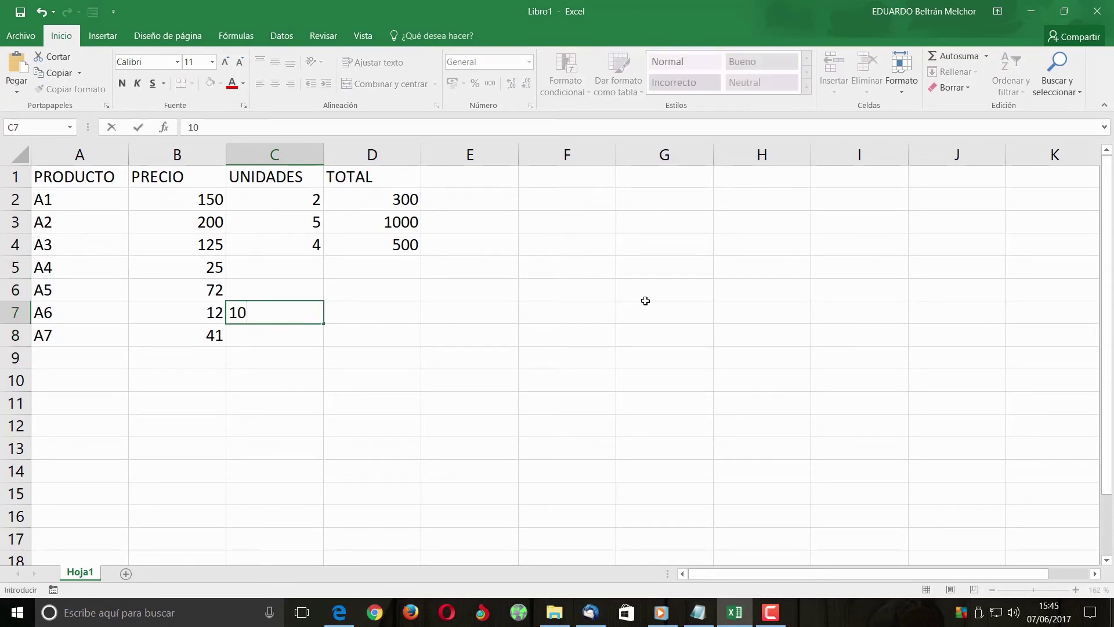
key(Return)
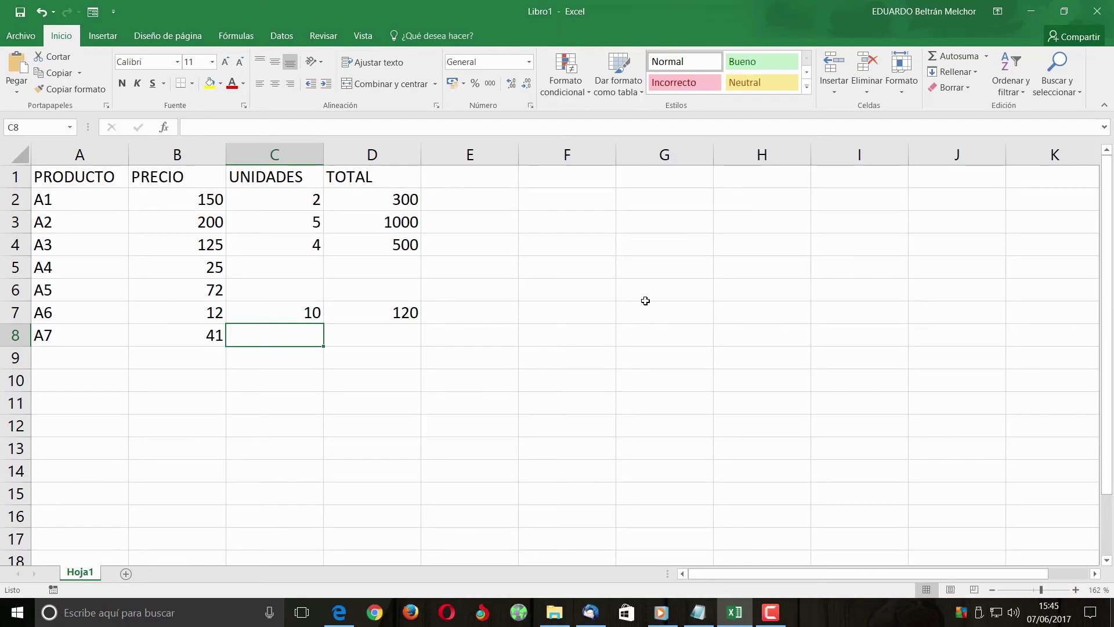
Minimize the Excel window to show the desktop.
click(1020, 13)
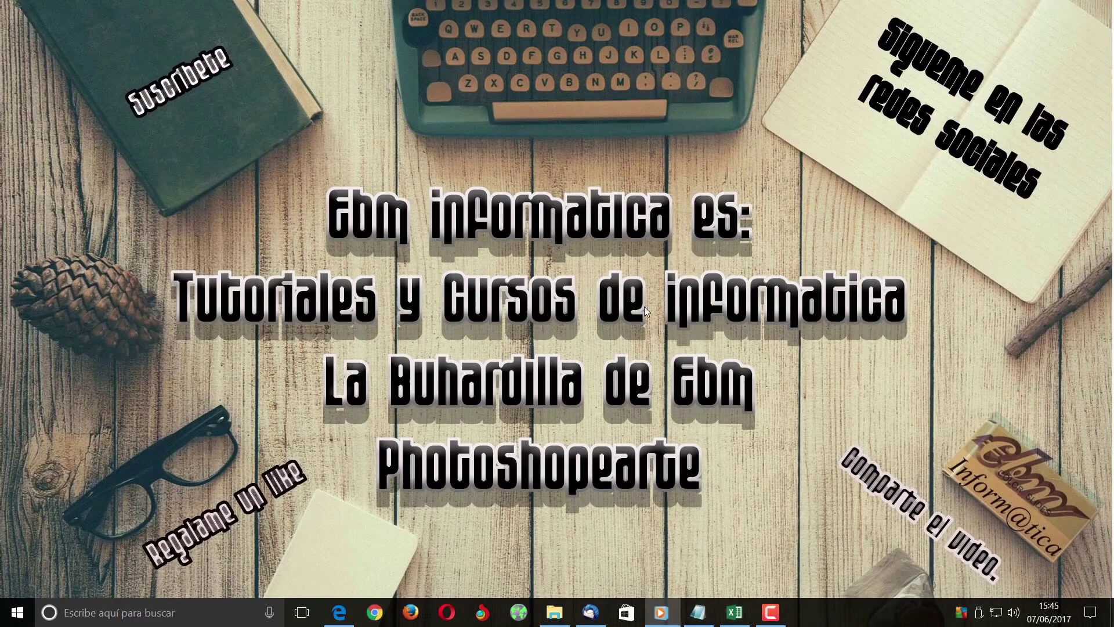